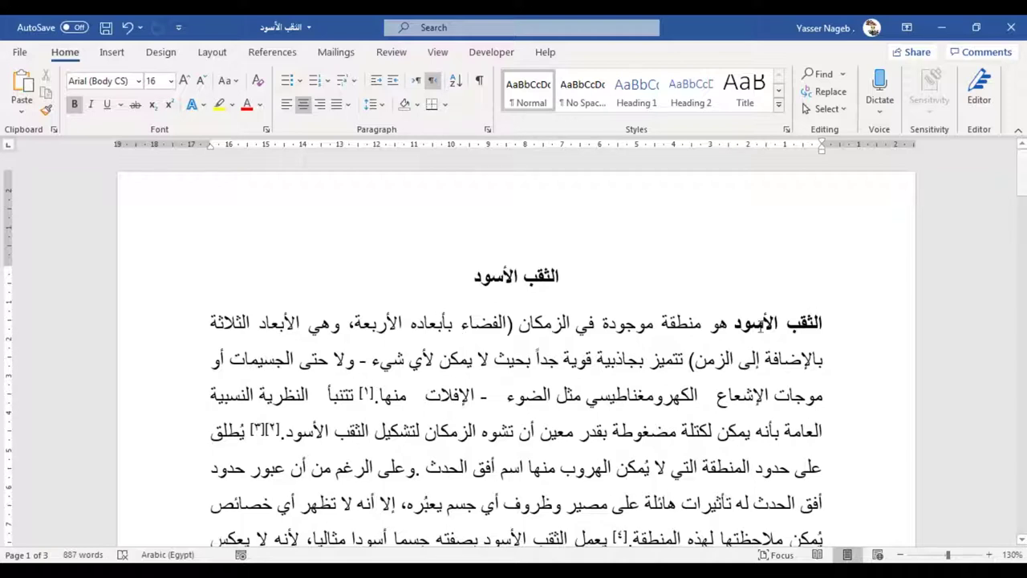
Switch on Track Changes from the Review tab's Track Changes menu
click(388, 52)
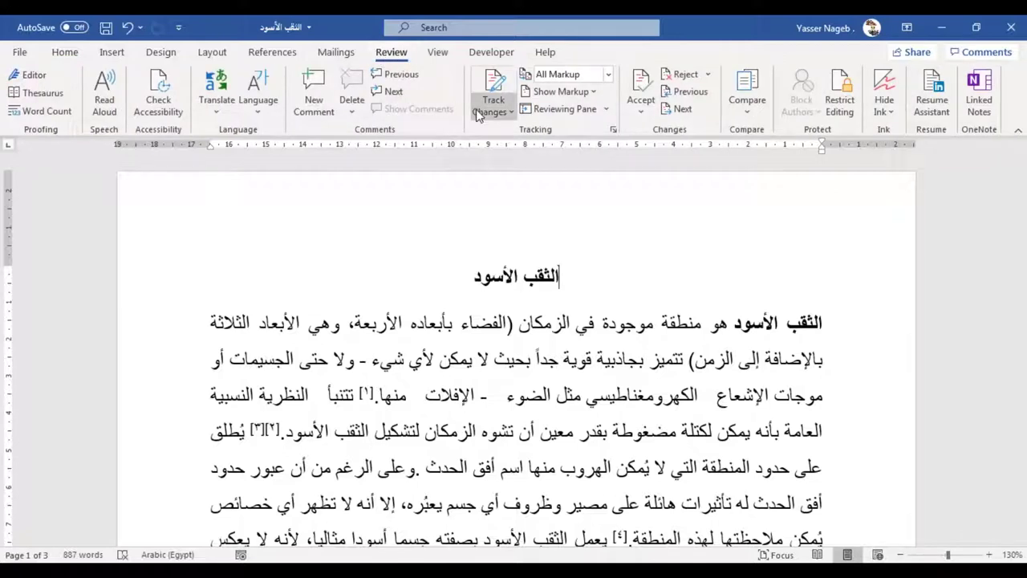
click(507, 114)
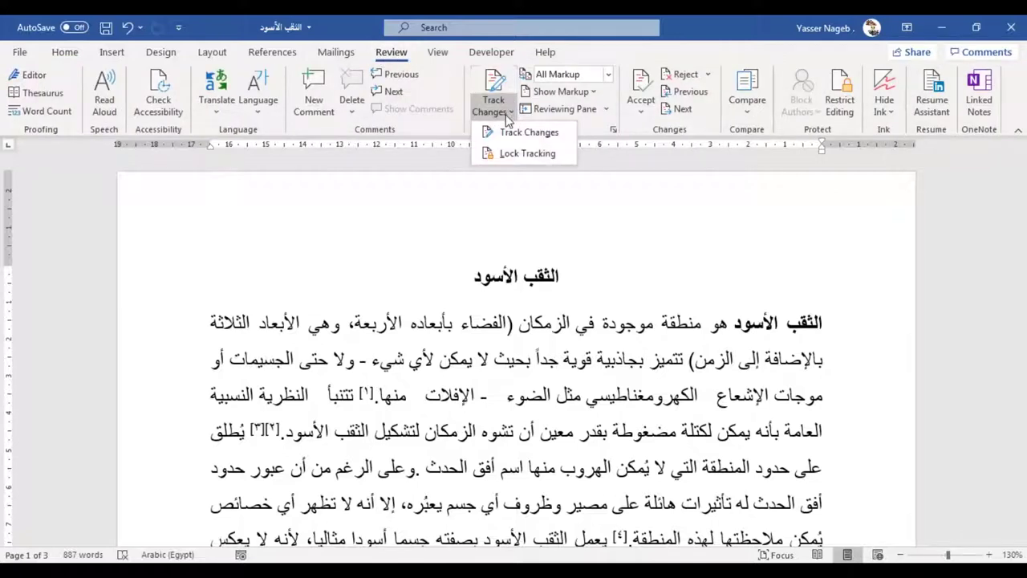
click(525, 133)
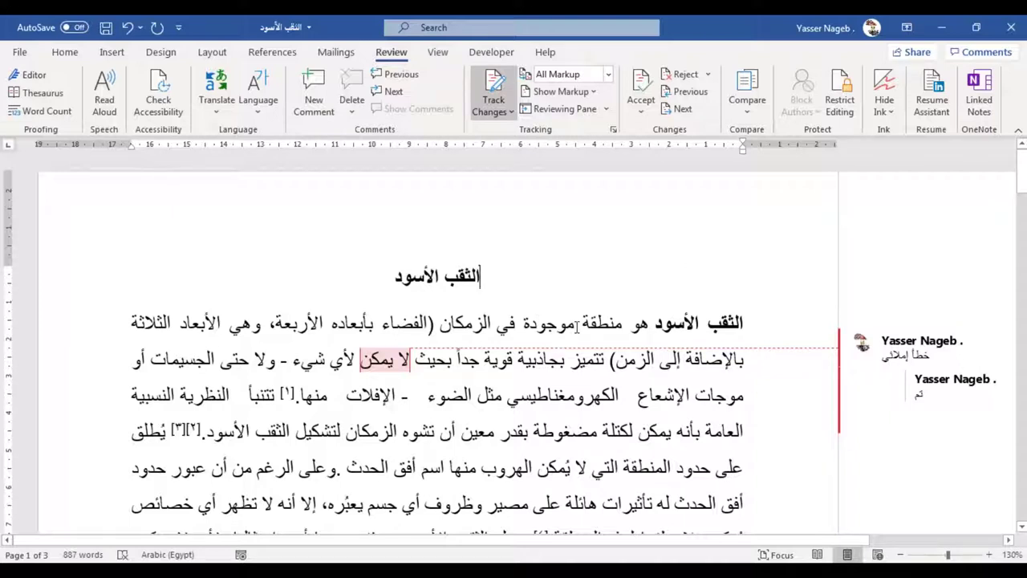
Highlight the word موجودة in yellow as a tracked change
drag(574, 324, 521, 326)
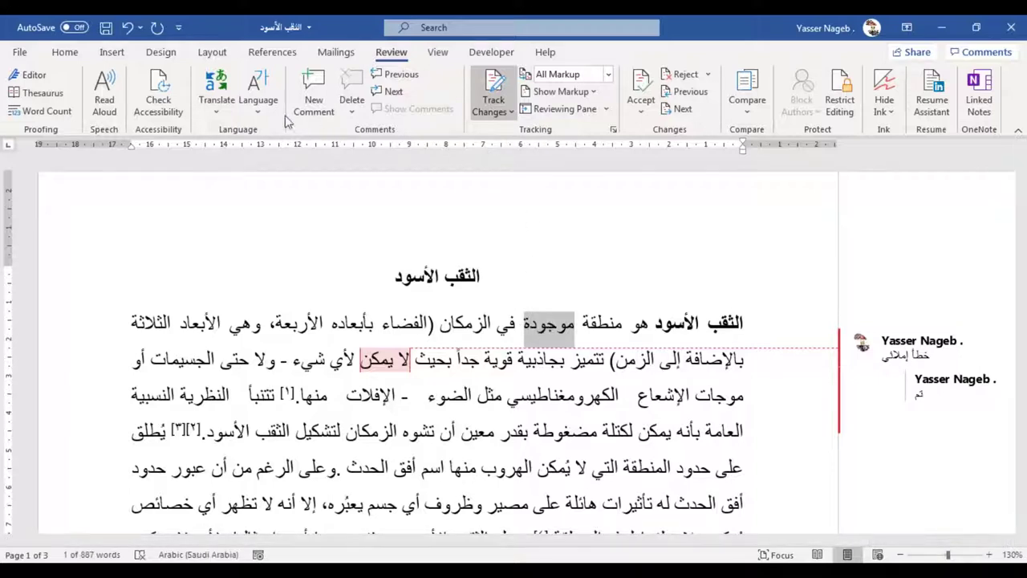
click(70, 53)
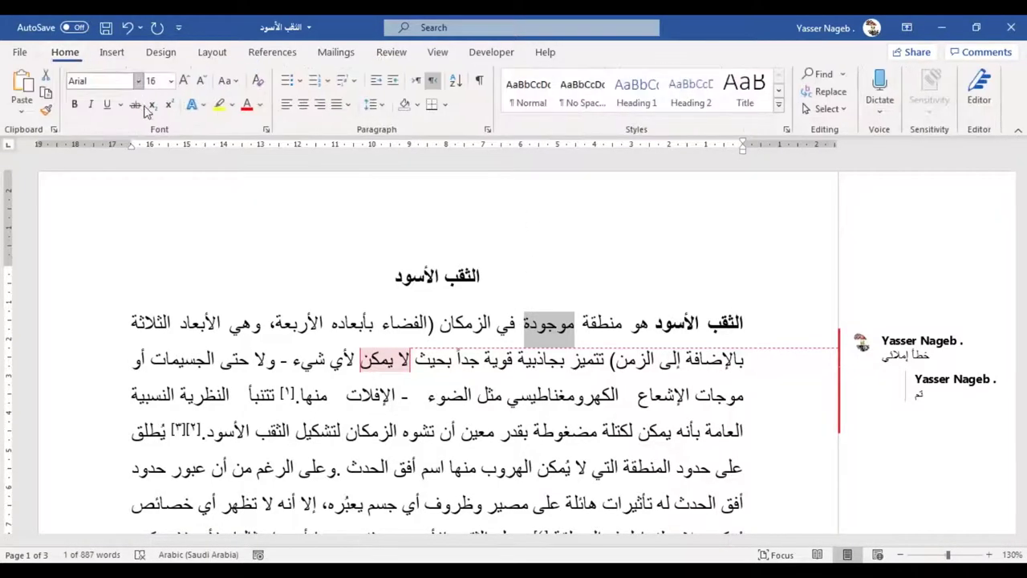
click(218, 104)
click(426, 324)
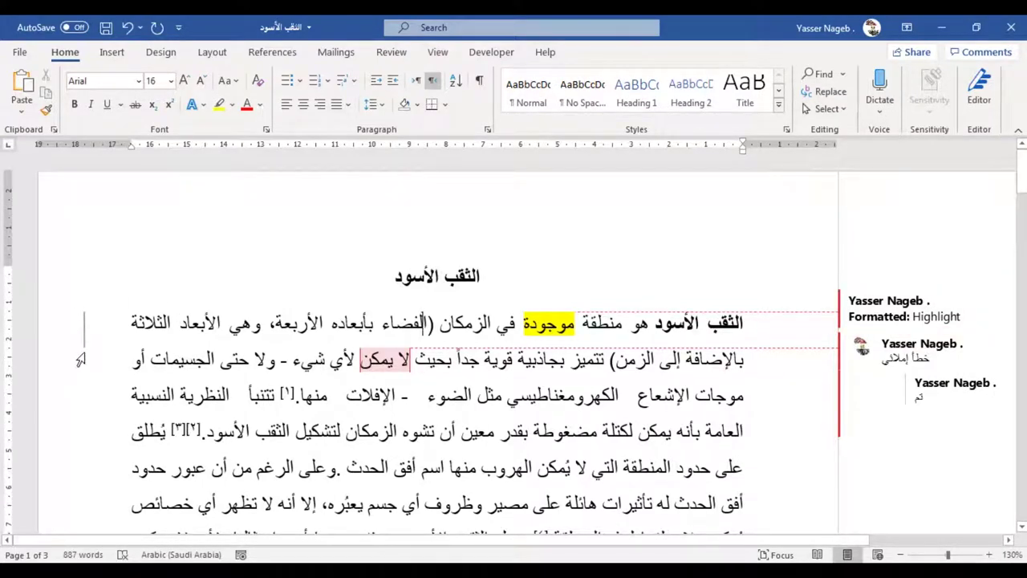
mouse_move(931, 315)
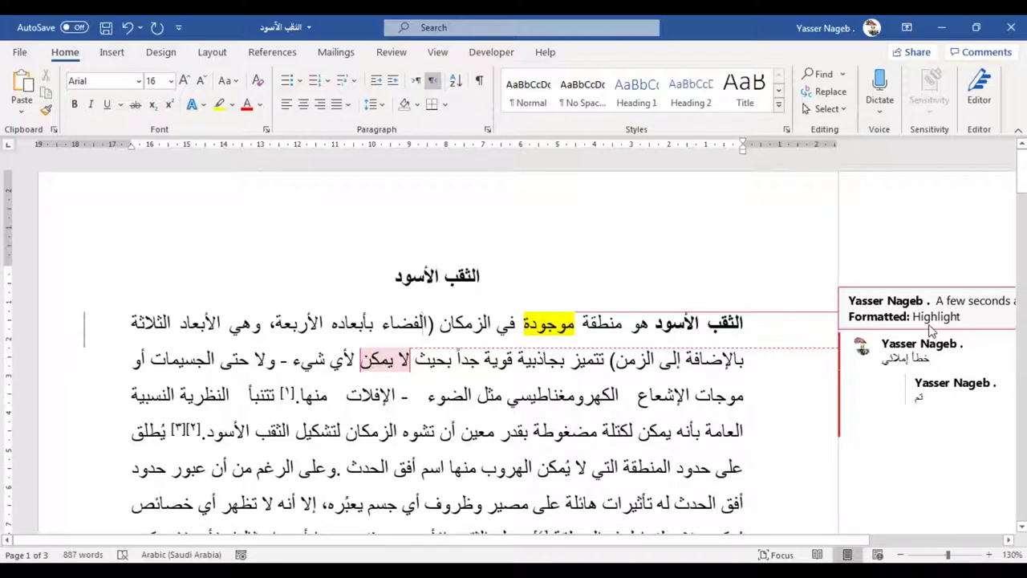
Make the word تشوه bold as a tracked change
double_click(410, 434)
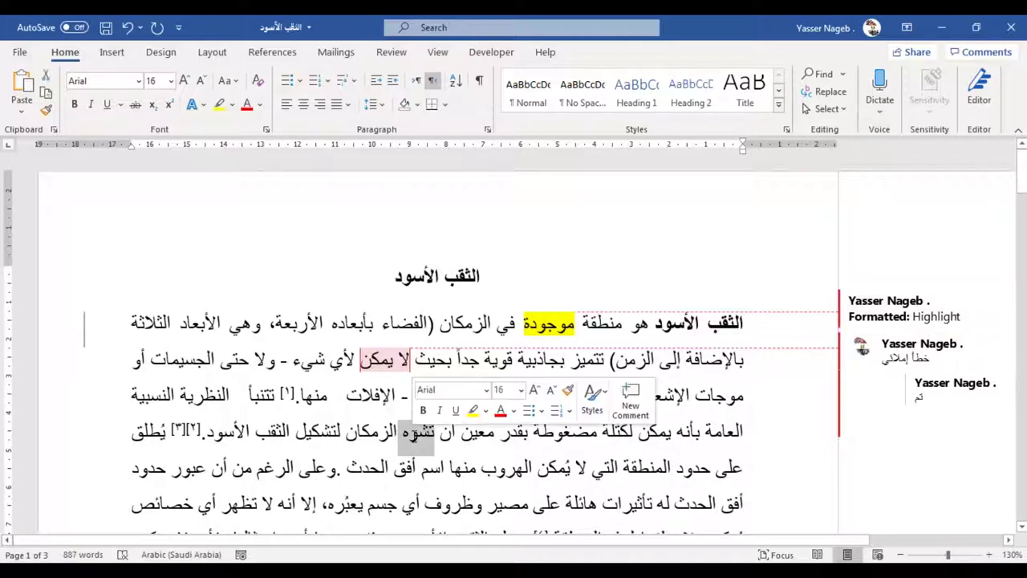
click(74, 105)
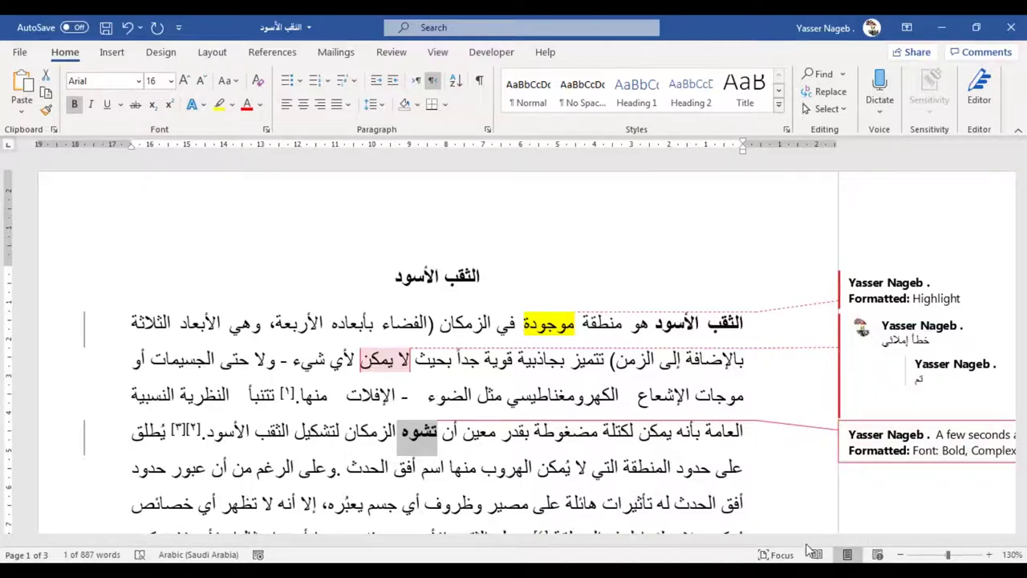
drag(821, 542, 858, 542)
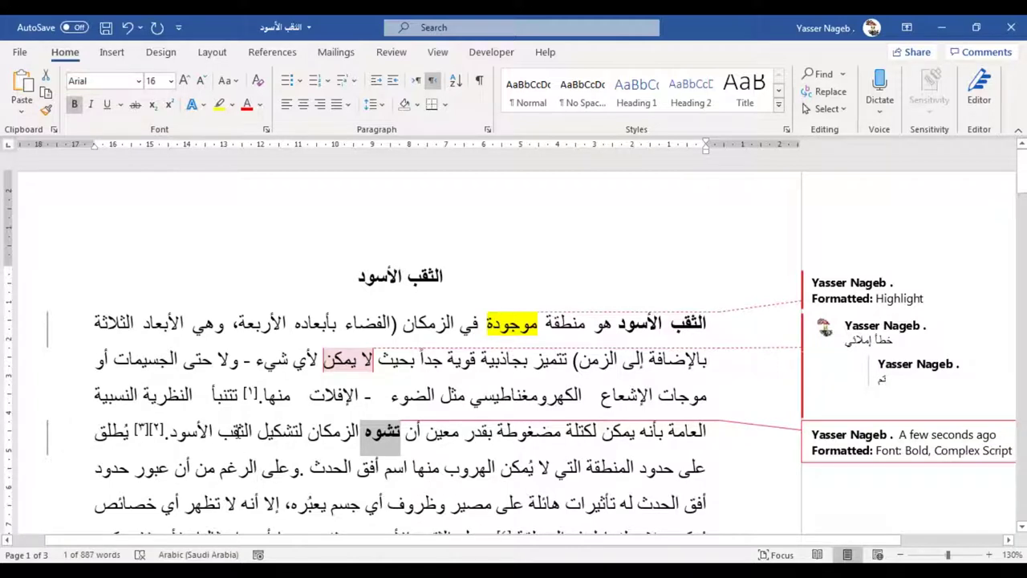
click(234, 431)
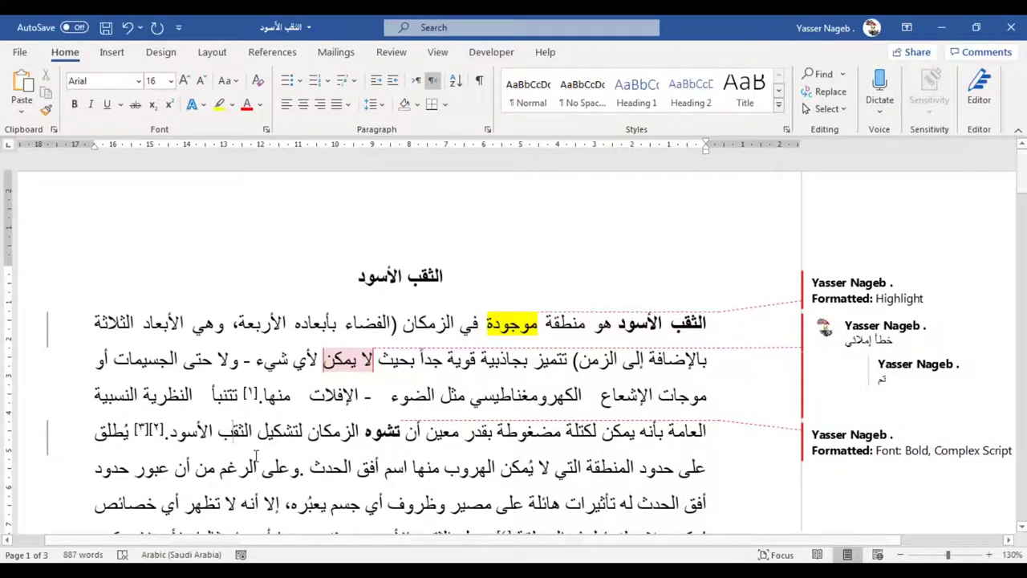
Add و to make الثقب read الثقوب, then type السوداء after it, fixing typos
text(و)
key(Left)
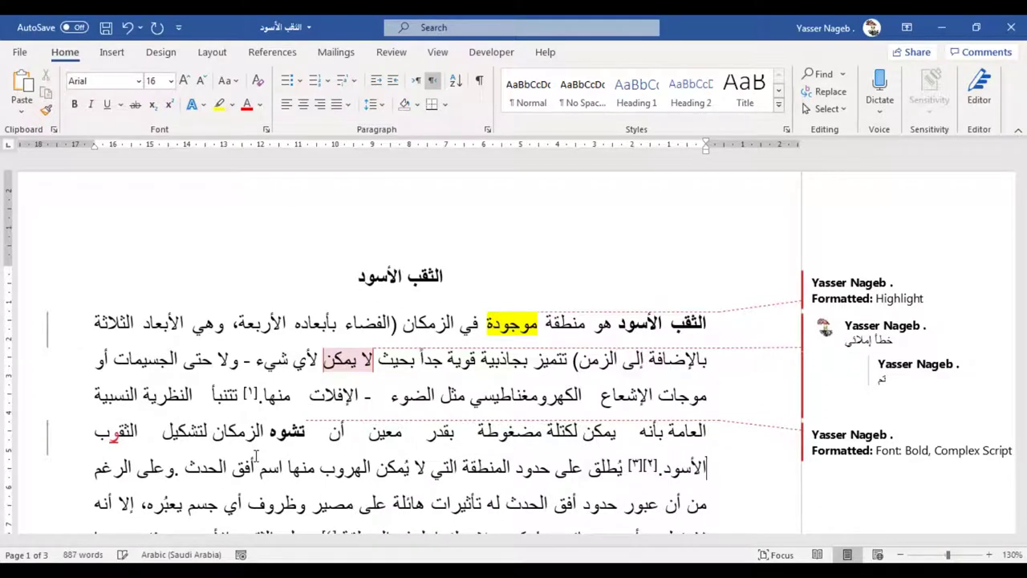
key(Left)
key(Left)
key(Left)
key(Left)
key(shift+Right)
key(shift+Right)
key(shift+Right)
key(shift+Right)
key(shift+Right)
key(shift+Right)
text(ا)
key(BackSpace)
text(سل)
key(BackSpace)
key(BackSpace)
text(سو)
key(Delete)
text(د)
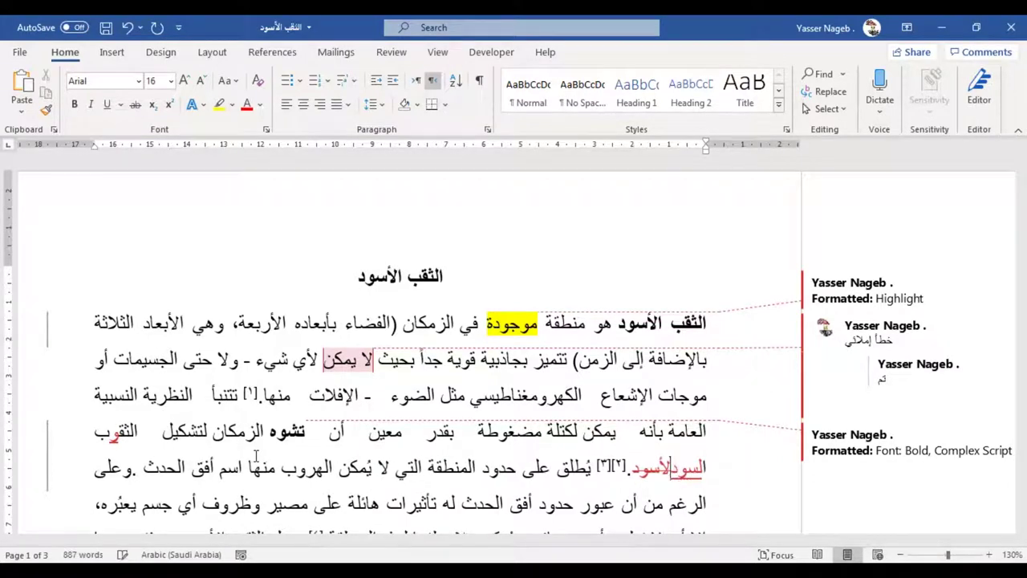
text(اء)
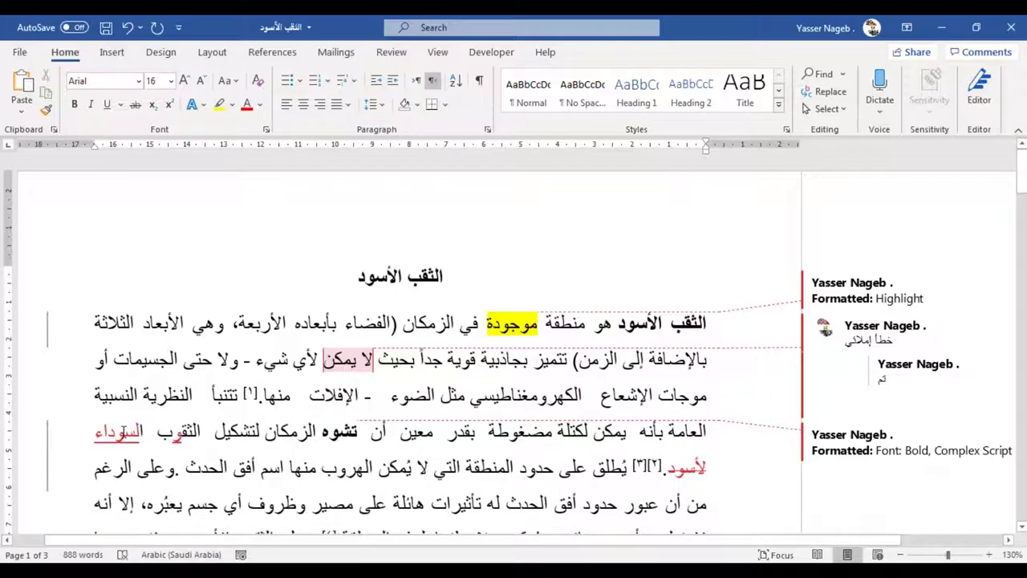
triple_click(117, 429)
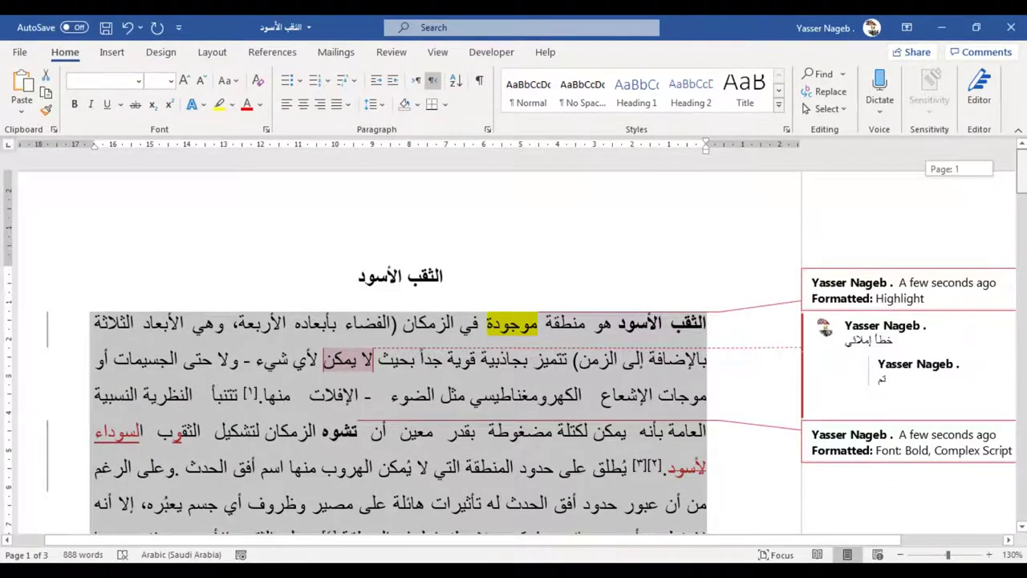
Recolour the phrase بنفس الطيف to Gold, Accent 4 as a tracked change
scroll(174, 336, down, 3)
click(174, 335)
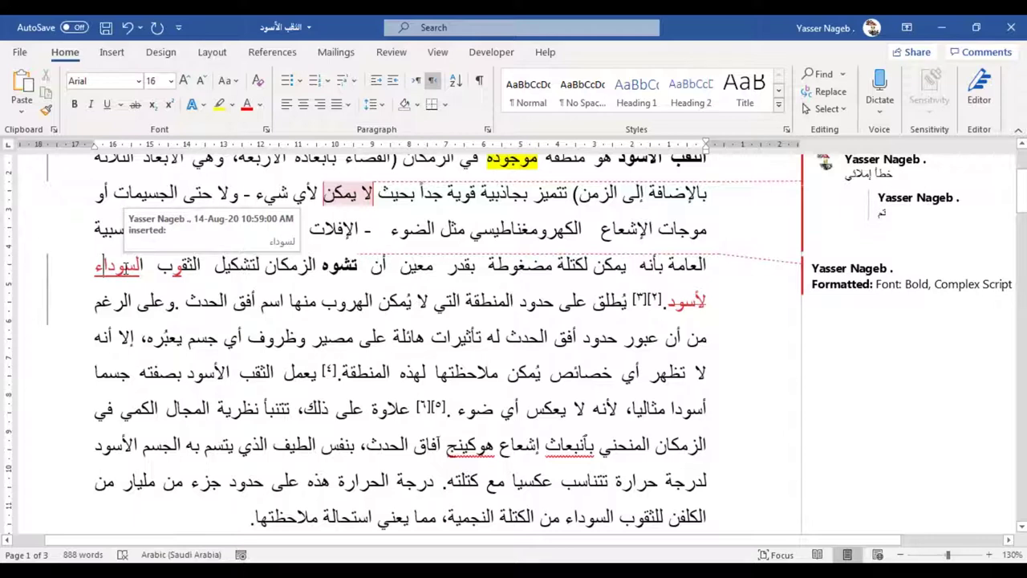
double_click(178, 269)
click(195, 369)
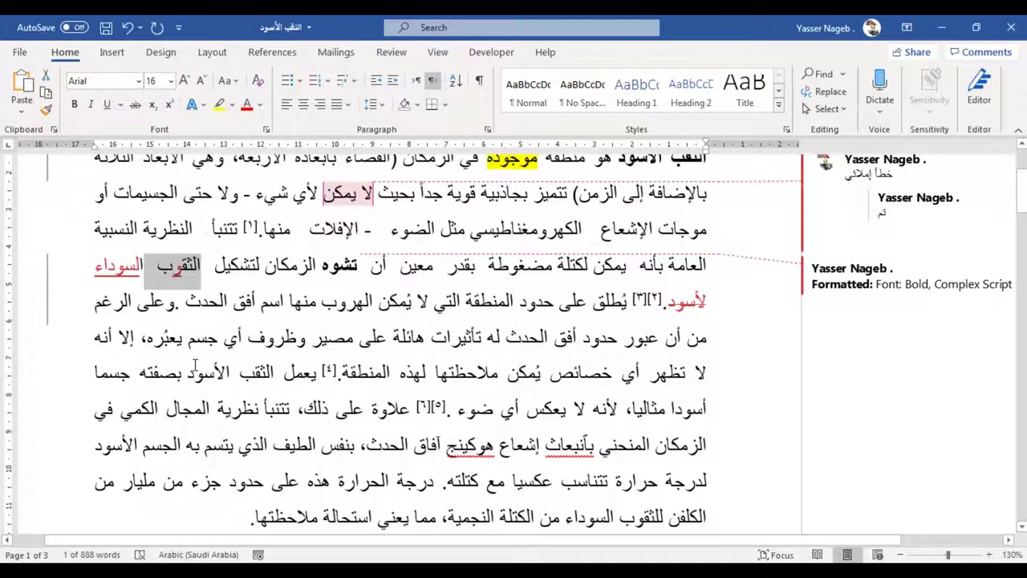
drag(290, 444, 353, 444)
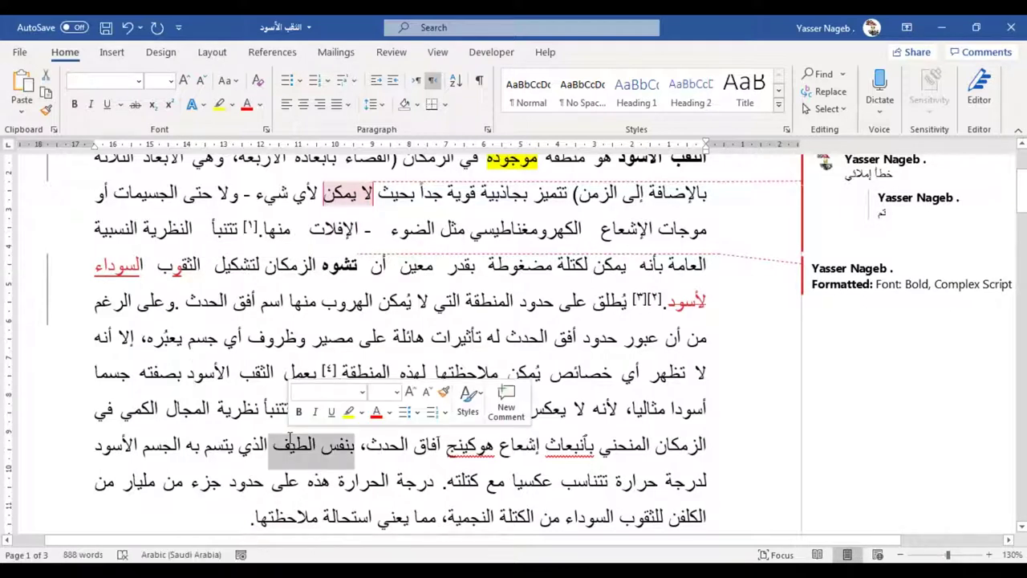
click(259, 105)
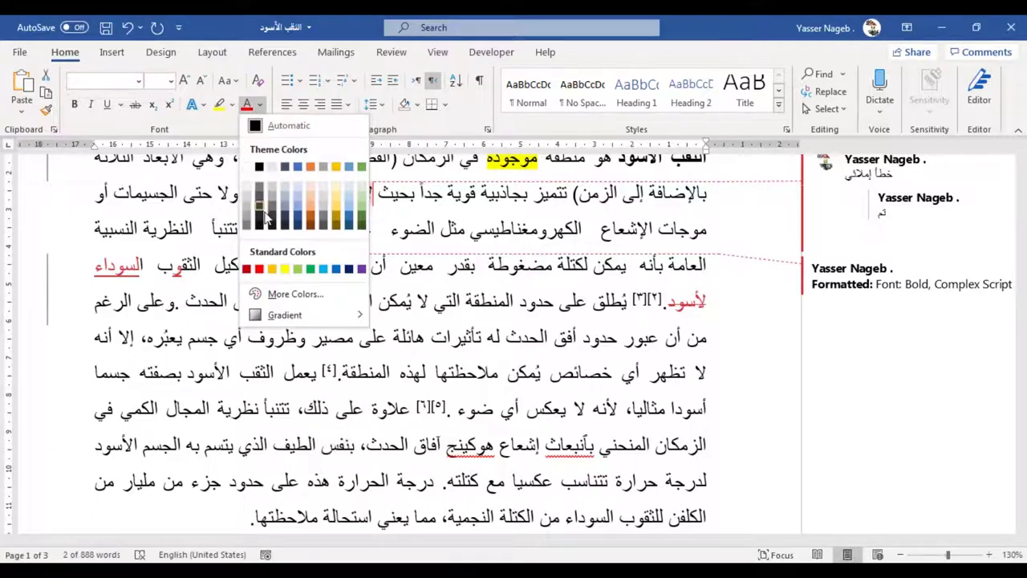
click(336, 219)
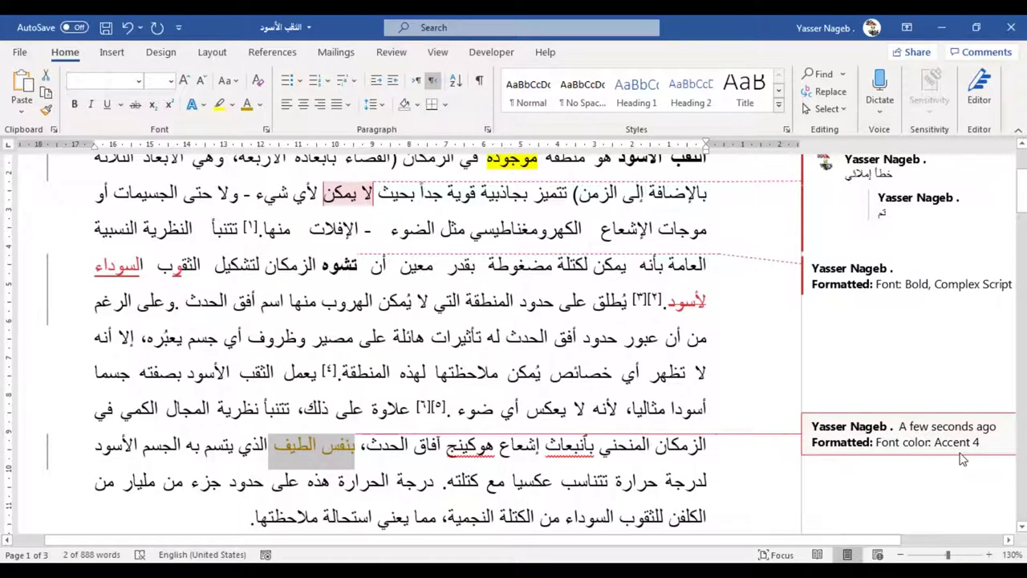
click(434, 486)
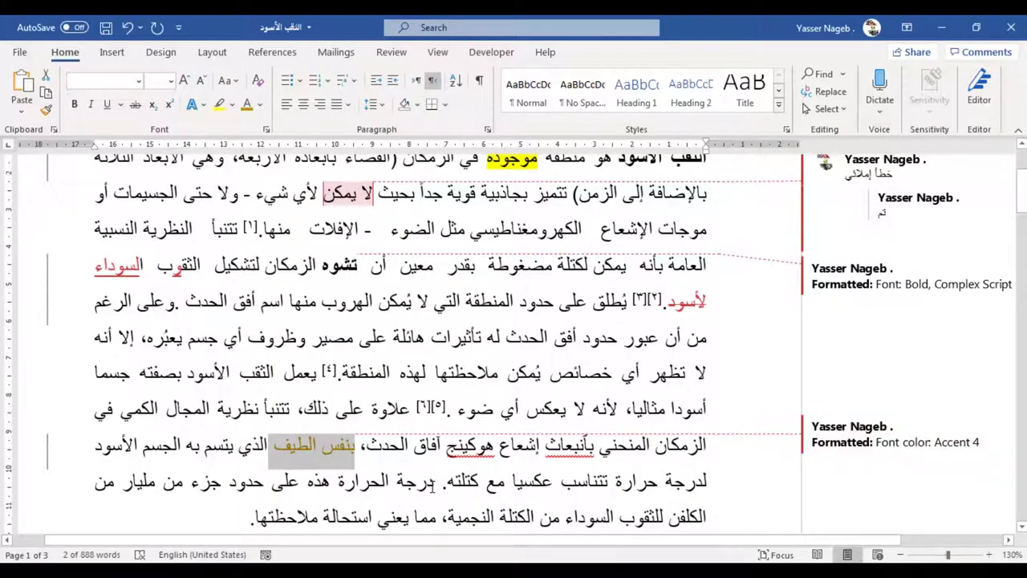
key(ctrl+Home)
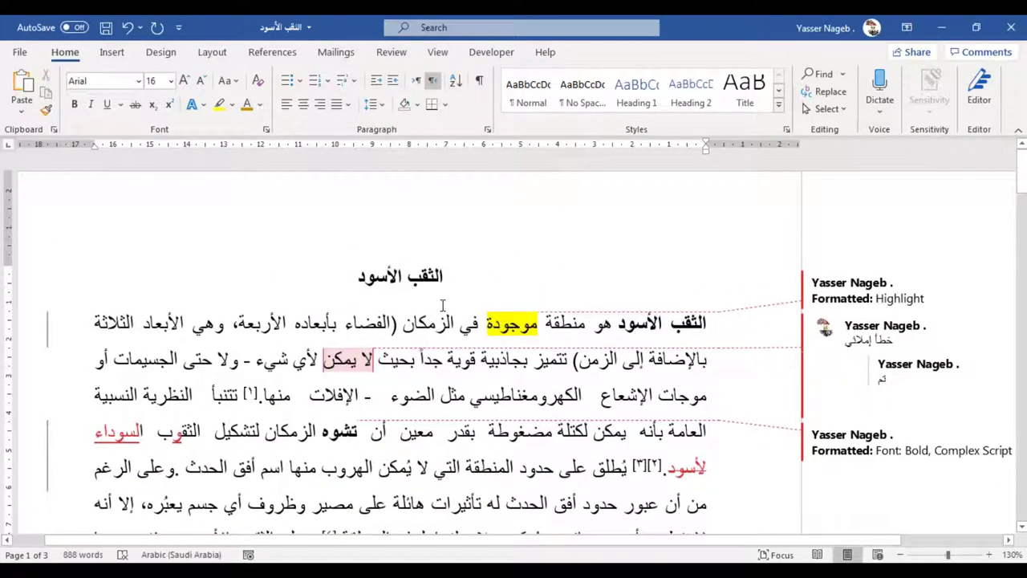
click(406, 55)
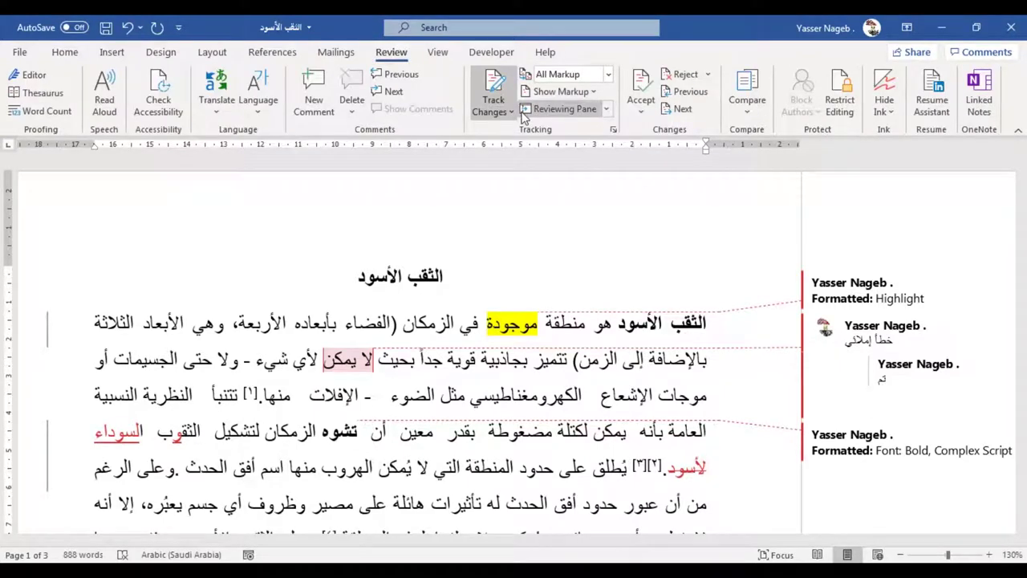
click(509, 112)
click(507, 131)
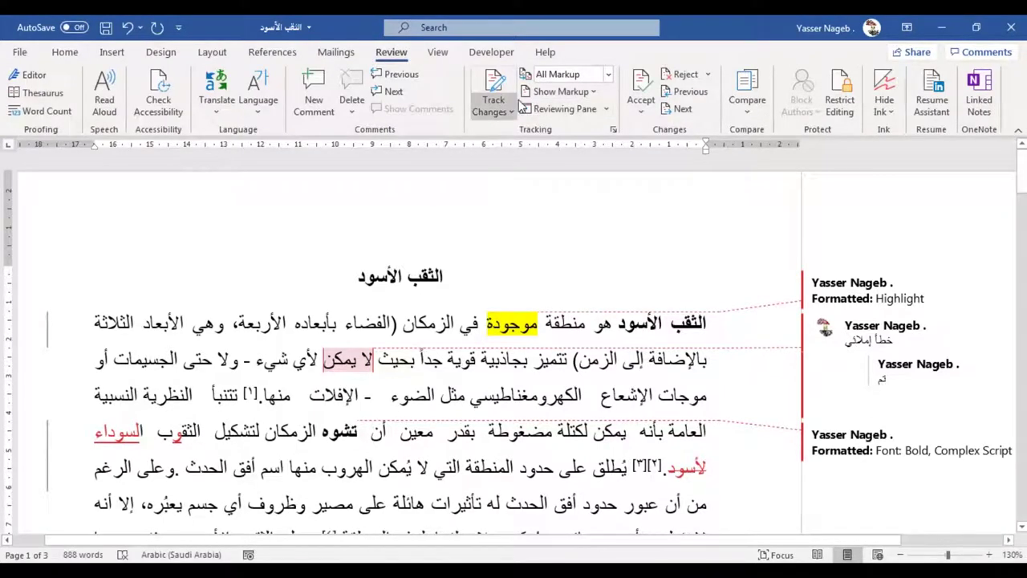
click(510, 112)
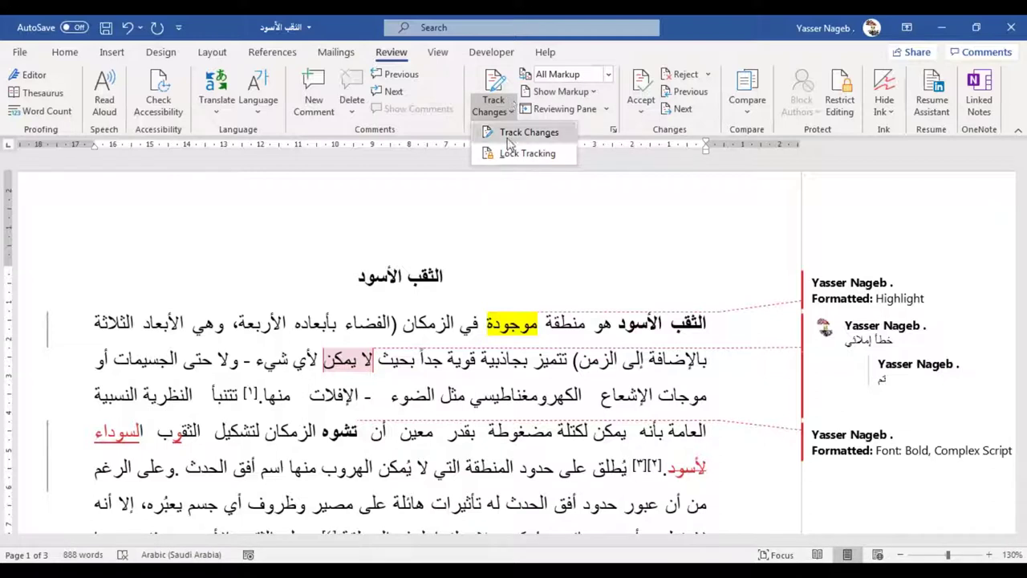
click(506, 131)
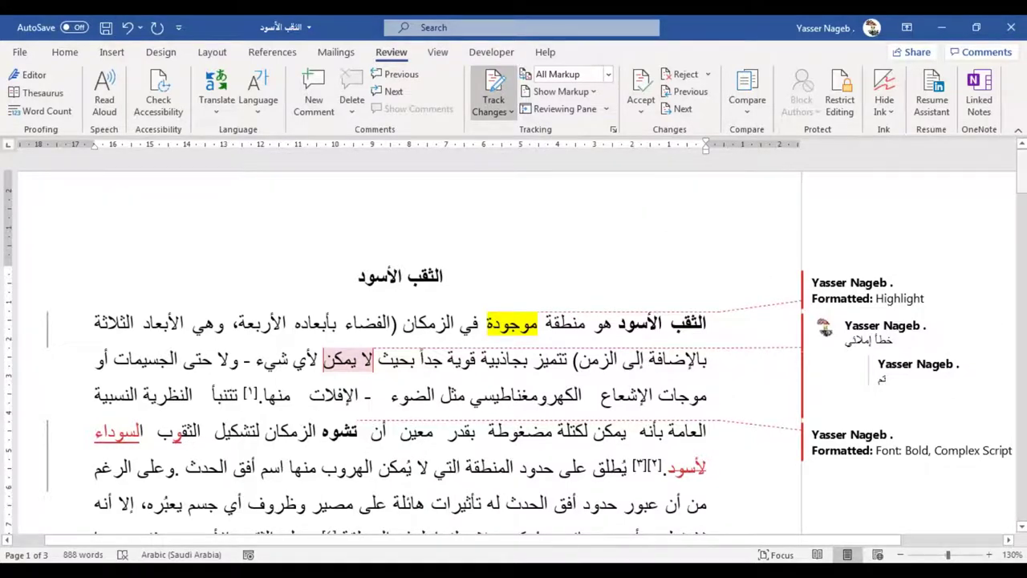
scroll(514, 337, down, 3)
scroll(514, 337, down, 4)
scroll(514, 337, up, 7)
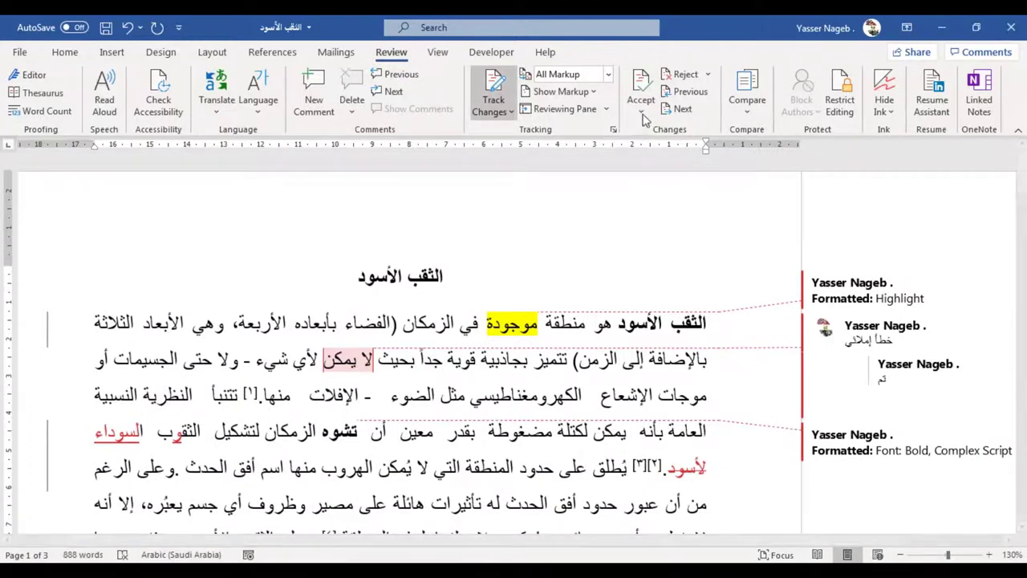
Accept the yellow highlight on موجودة and move to the next change
click(509, 323)
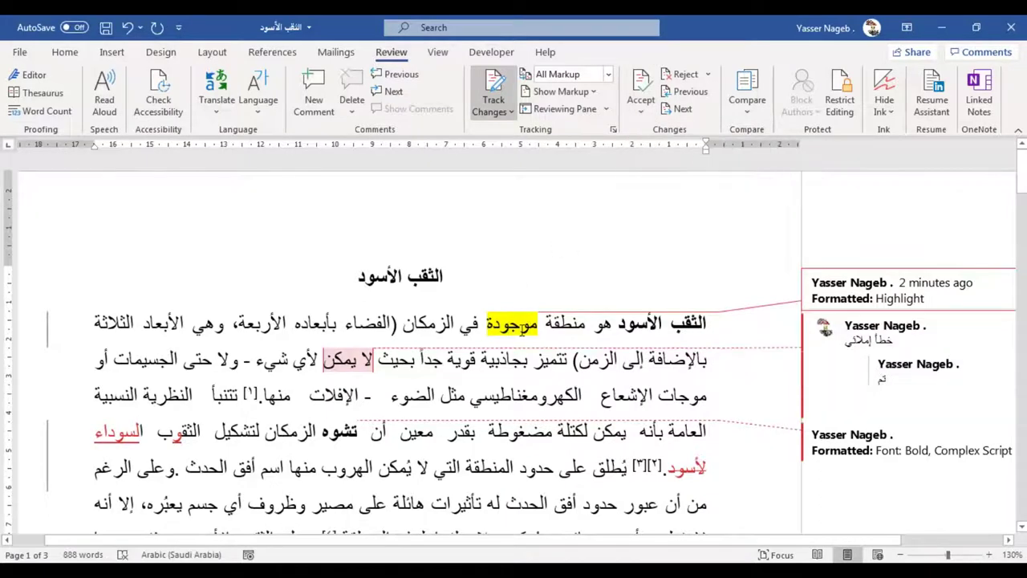
click(631, 115)
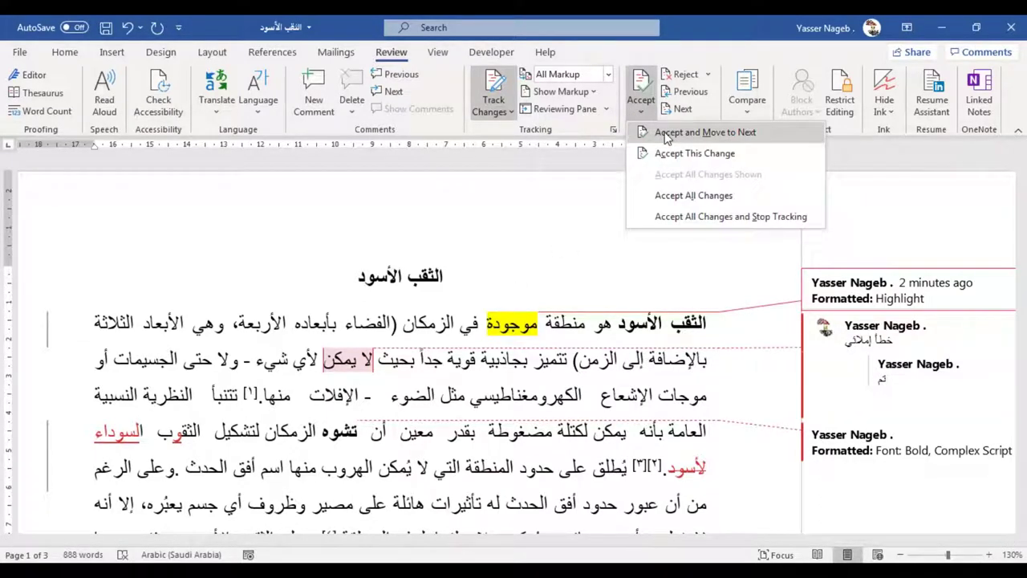
click(653, 153)
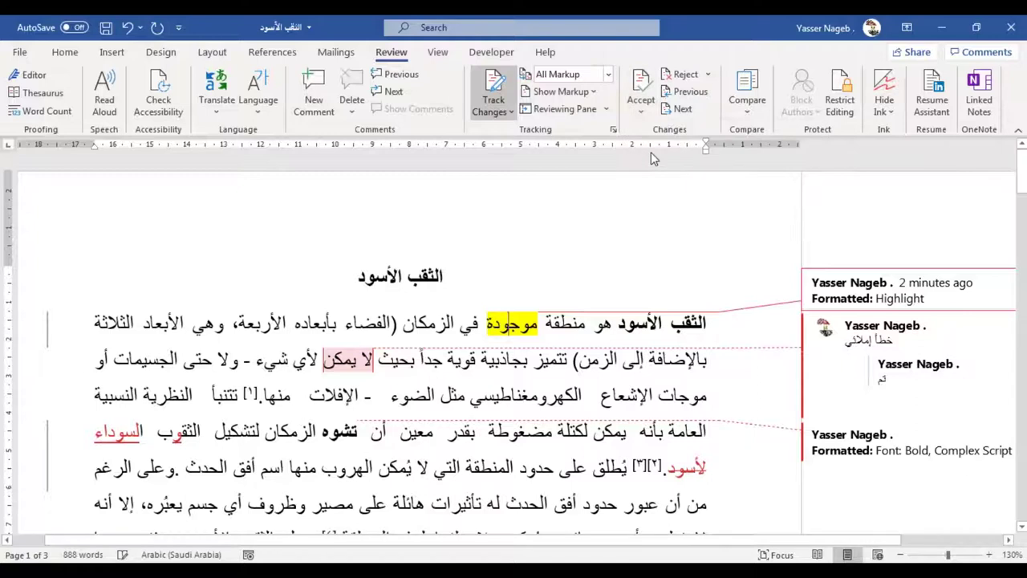
click(633, 111)
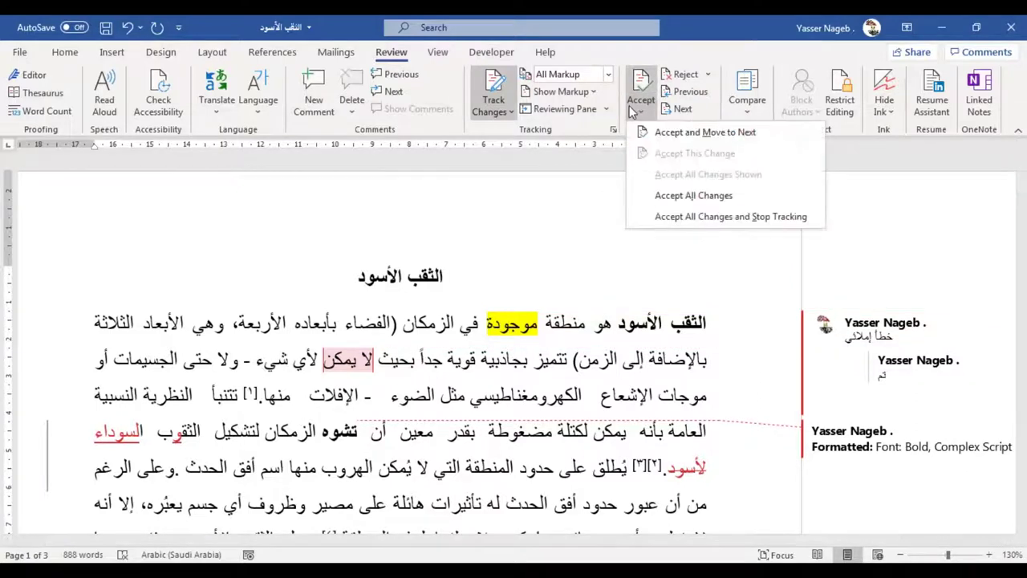
click(677, 133)
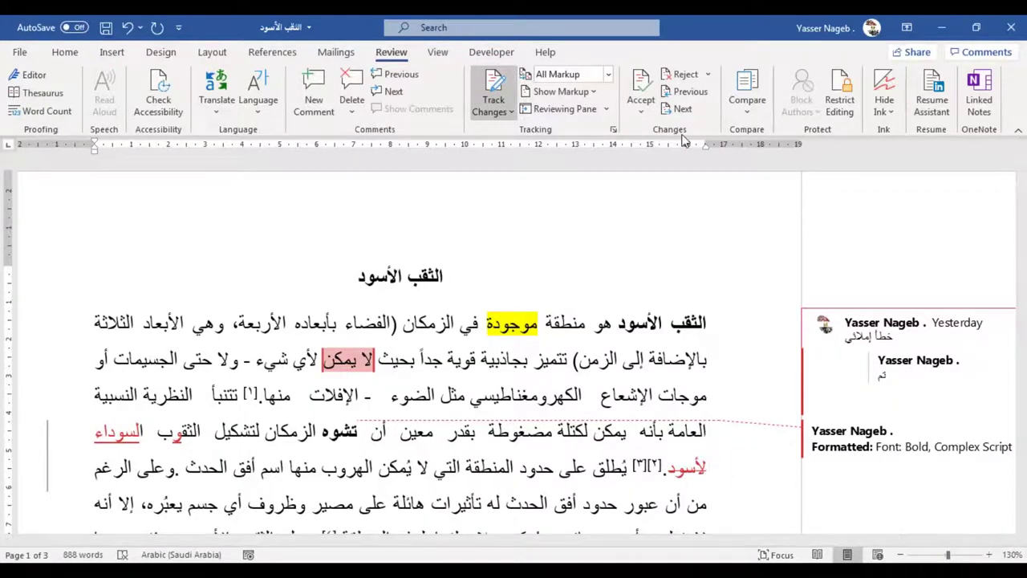
Reject the tracked change on لا يمكن and the bold formatting on تشوه
click(710, 75)
click(704, 95)
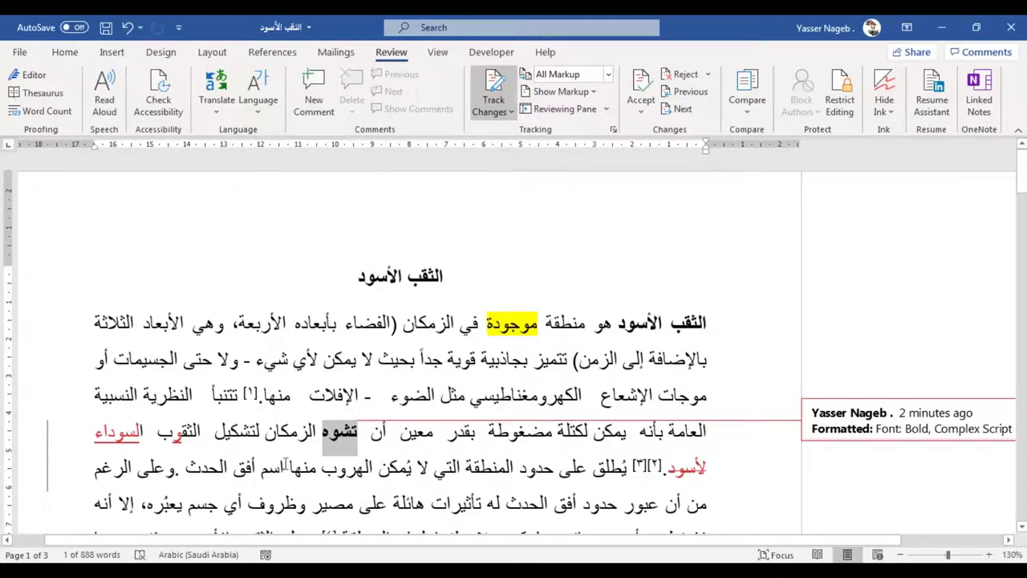
click(639, 108)
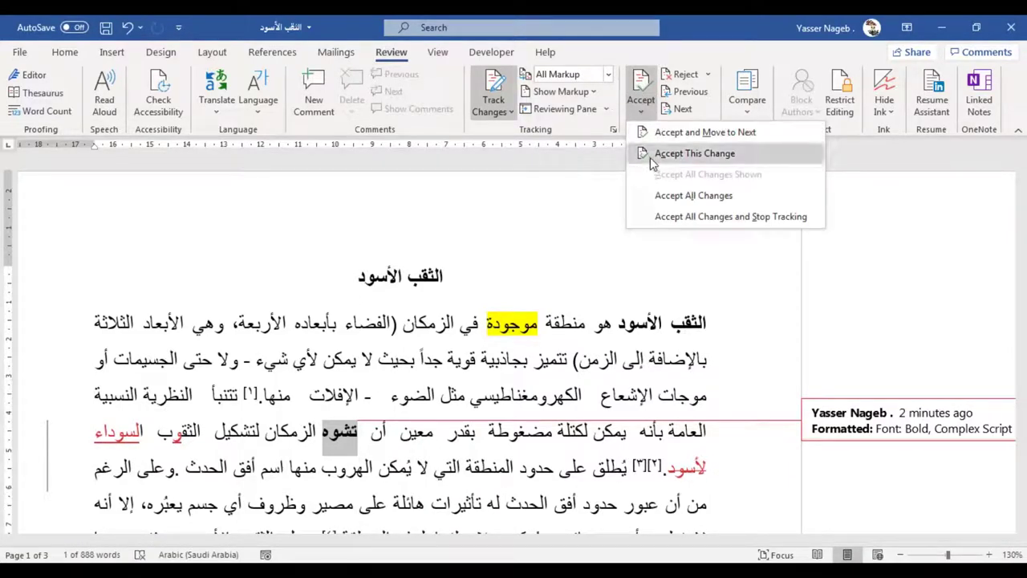
click(707, 75)
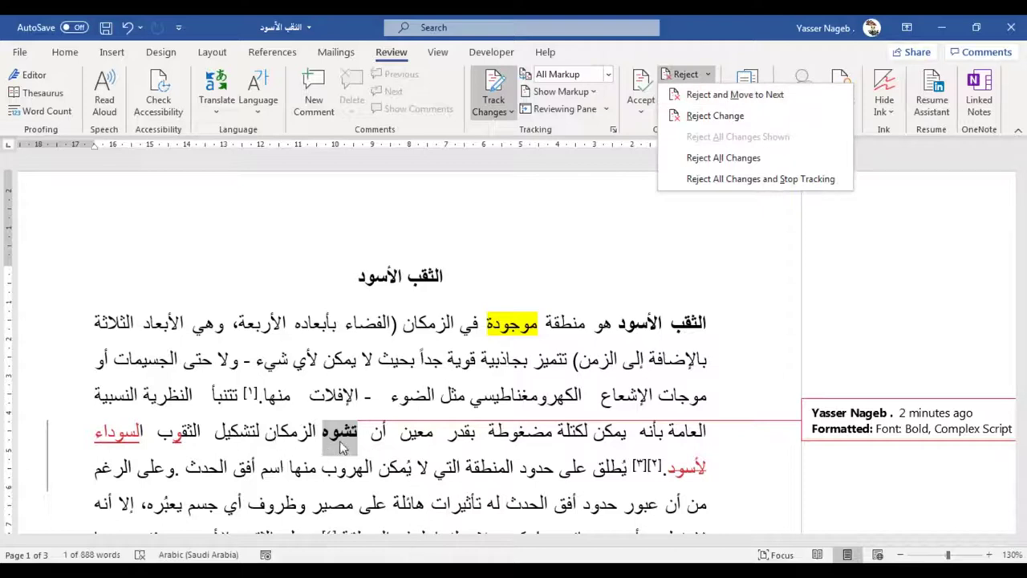
click(753, 100)
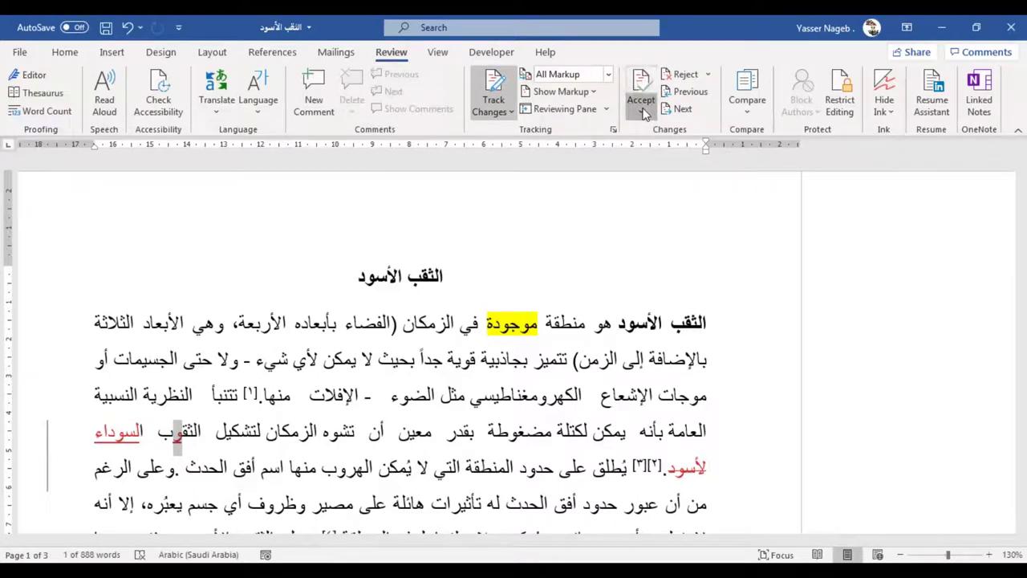
Accept the edit in الثقوب, the inserted word السوداء, and the deletion of لأسود
click(642, 113)
click(676, 132)
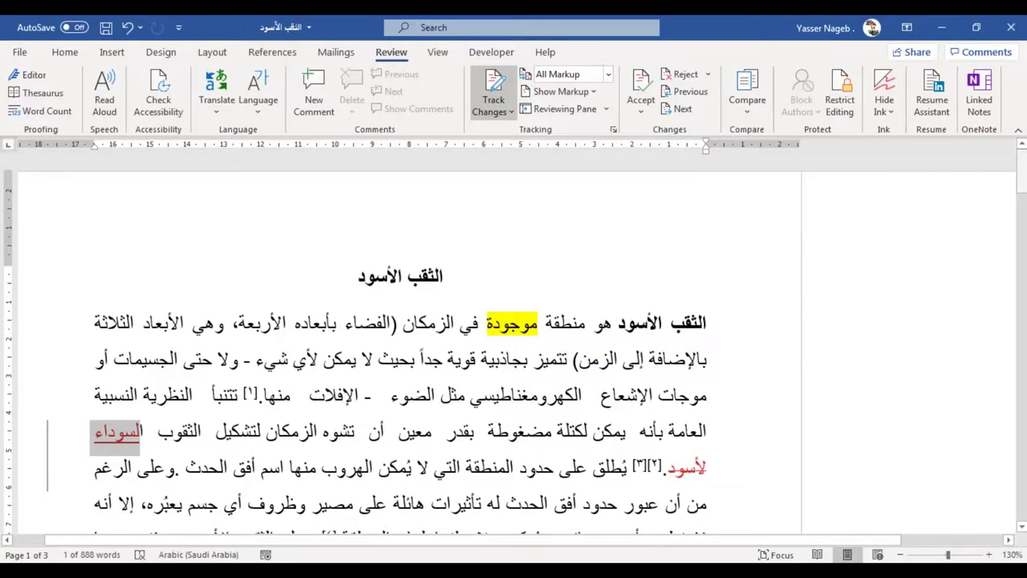
drag(1021, 173, 1021, 188)
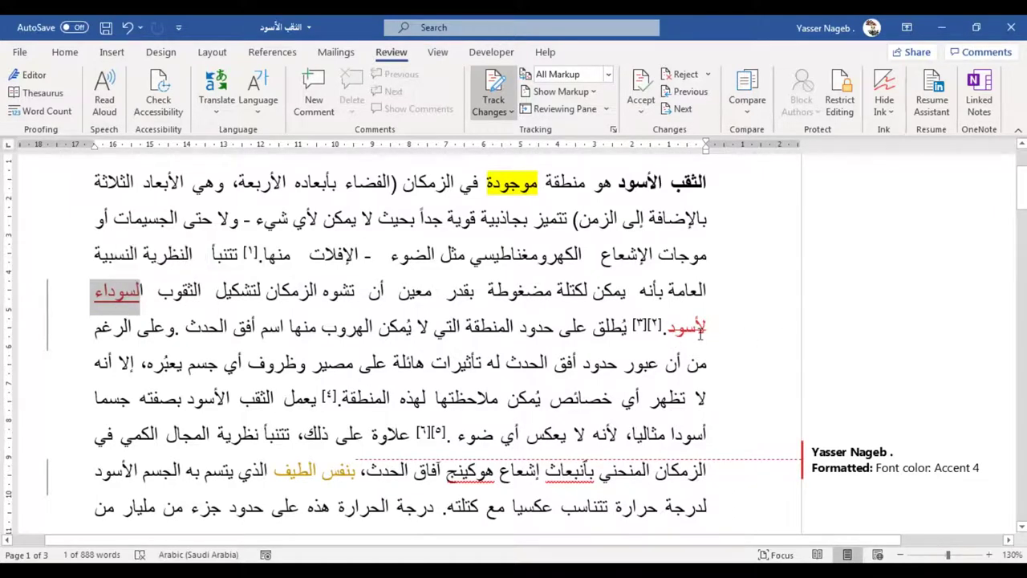
click(640, 118)
click(666, 135)
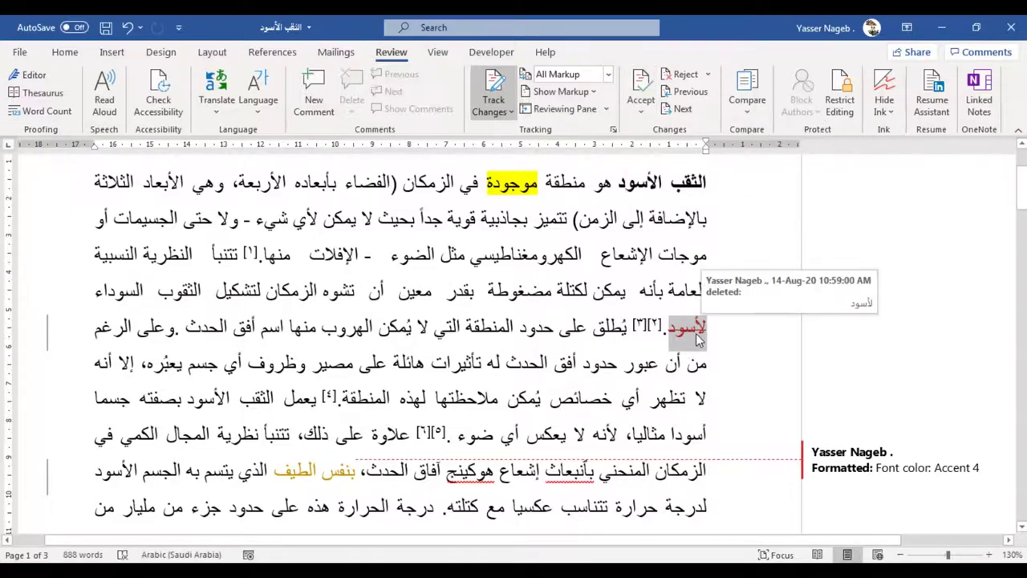
click(641, 119)
click(685, 137)
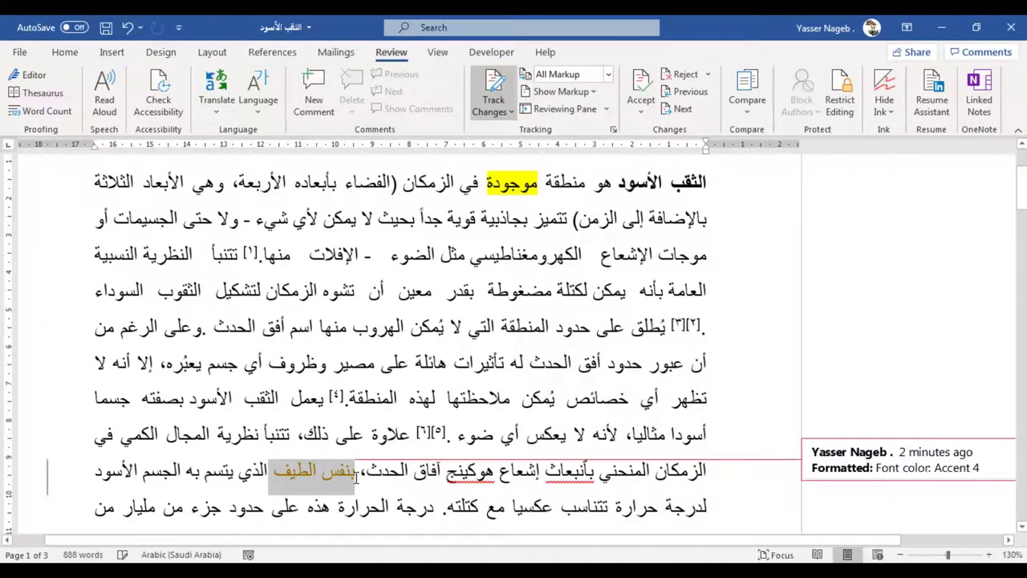
Reject the gold font colour on بنفس الطيف and dismiss the no-changes message
click(683, 74)
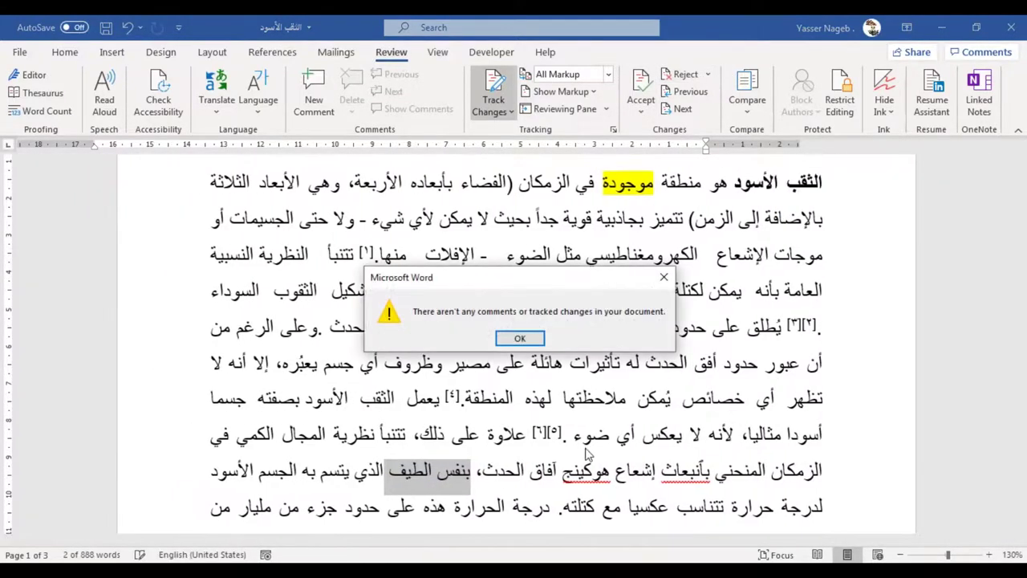
click(520, 338)
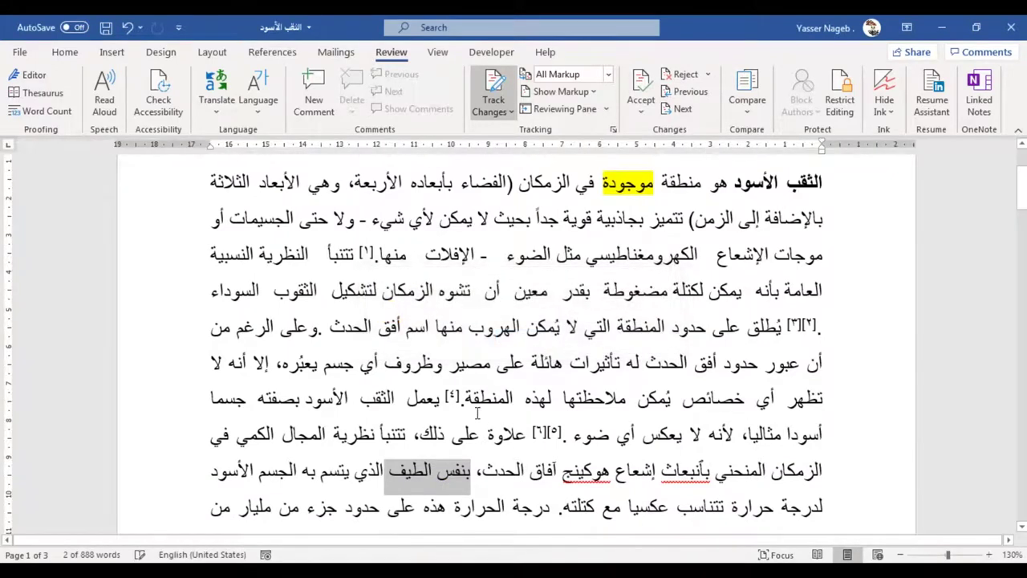
click(492, 398)
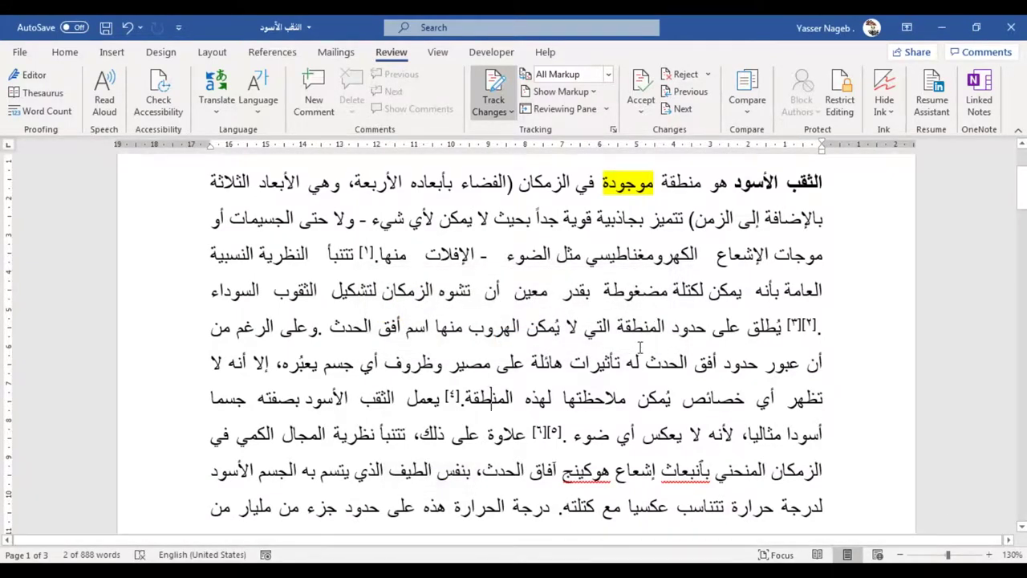
Open the Lock Tracking dialog from the Track Changes menu to view its password option
scroll(639, 347, up, 3)
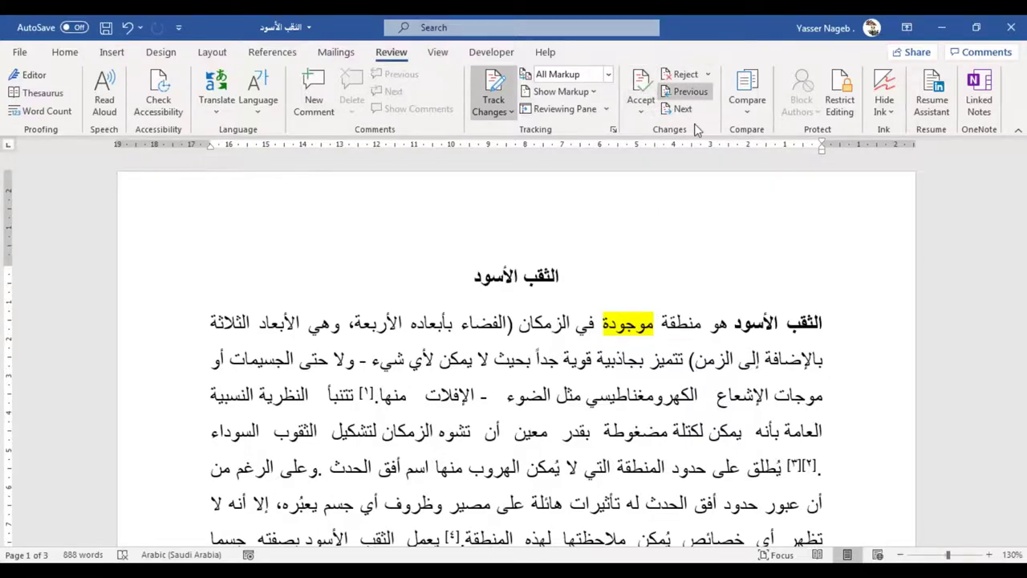
click(495, 109)
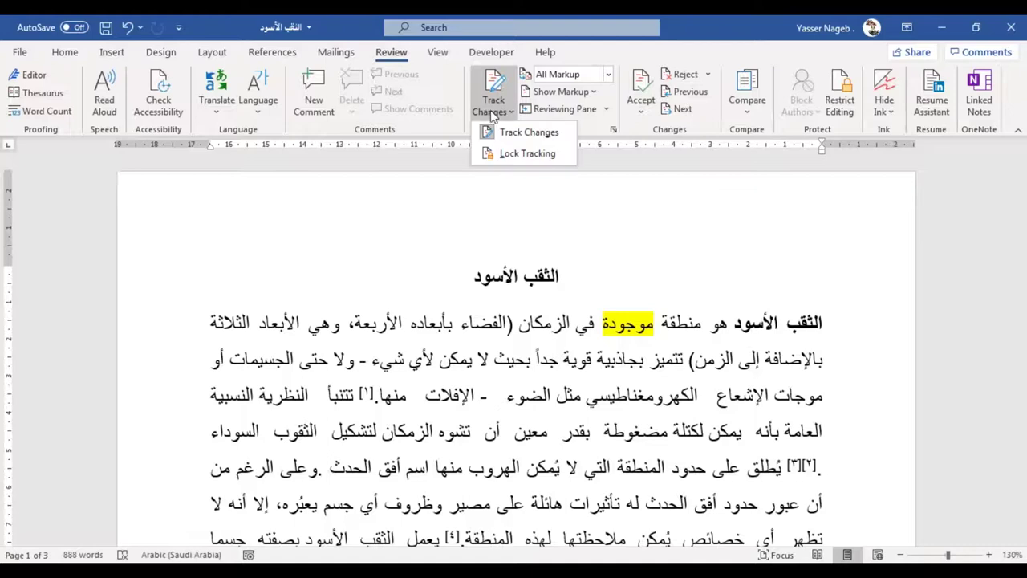
click(524, 156)
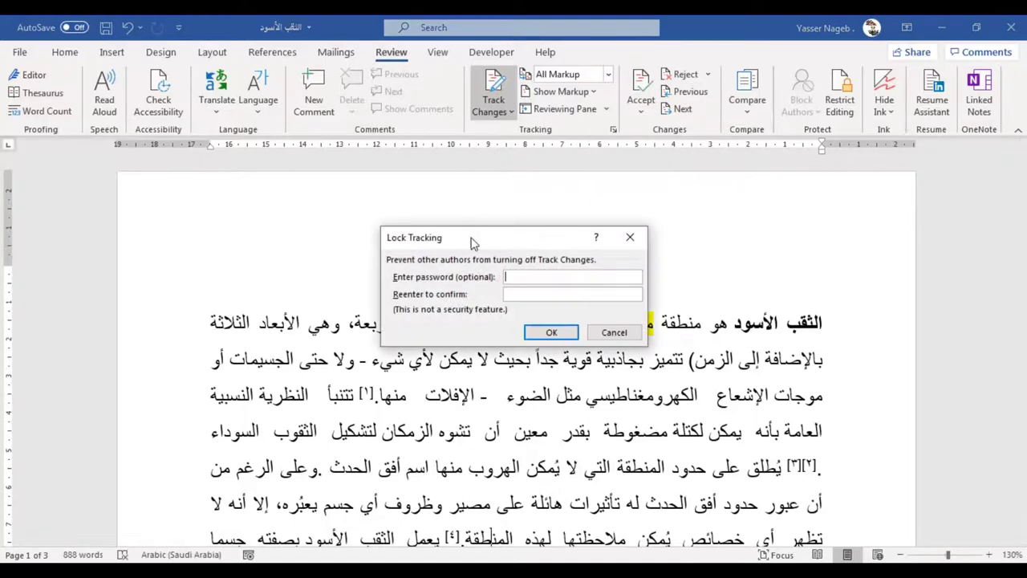